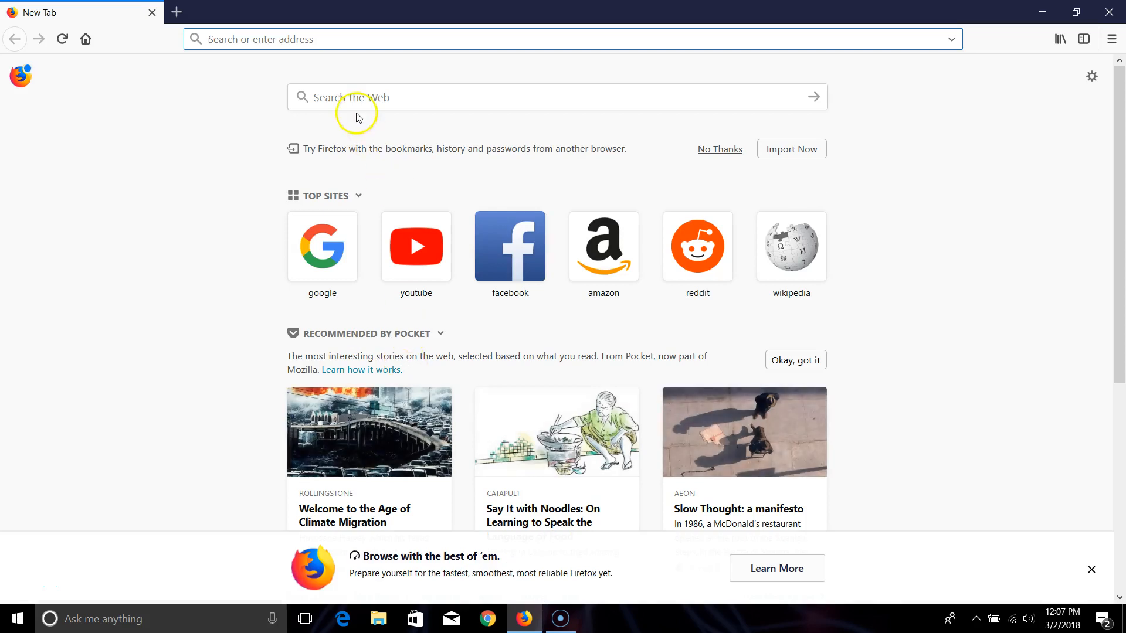
Search the web for "jdk" and open Oracle's Java SE Downloads page
left_click(339, 98)
type("jdk")
key("Return")
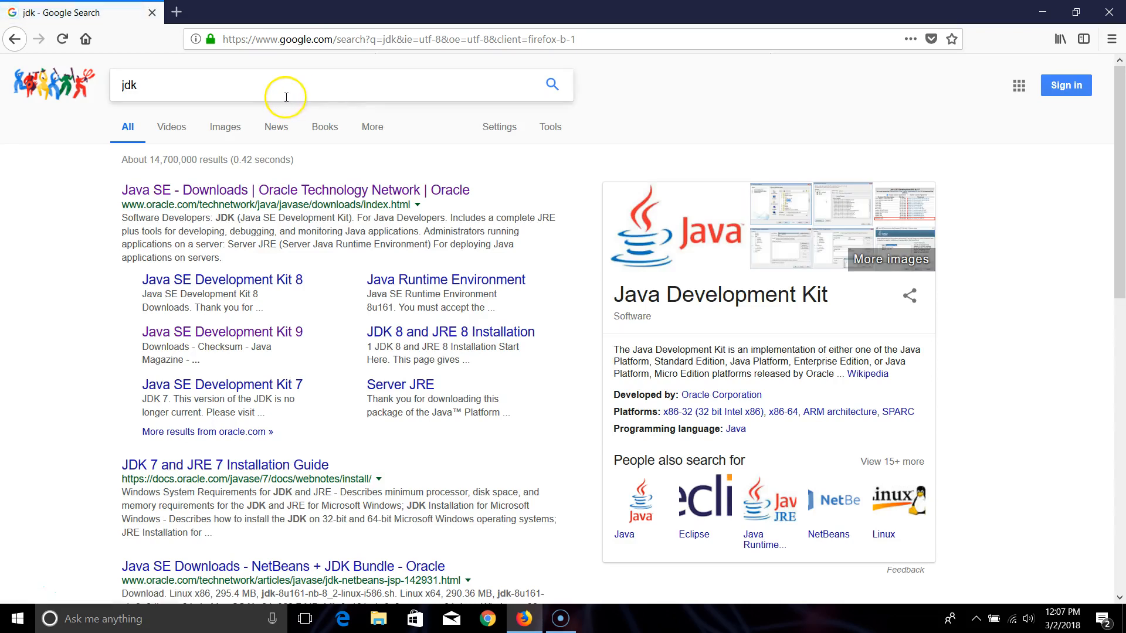
left_click(235, 188)
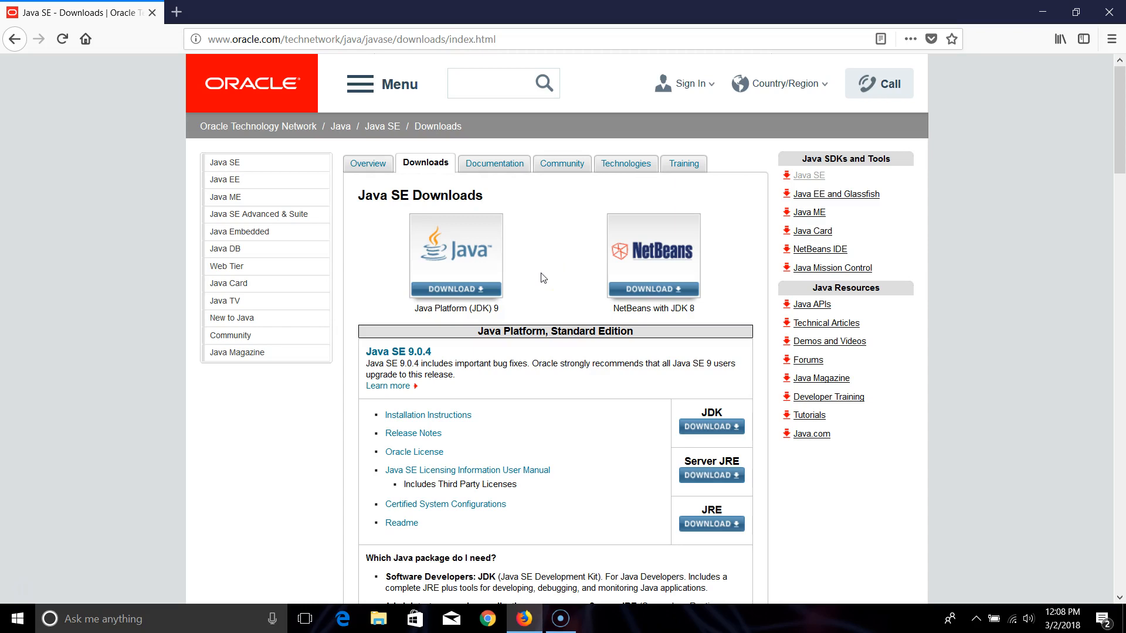
Open the Java SE 9.0.4 JDK downloads, accept the license agreement and save jdk-9.0.4_windows-x64_bin.exe
scroll(528, 275, "down", 2)
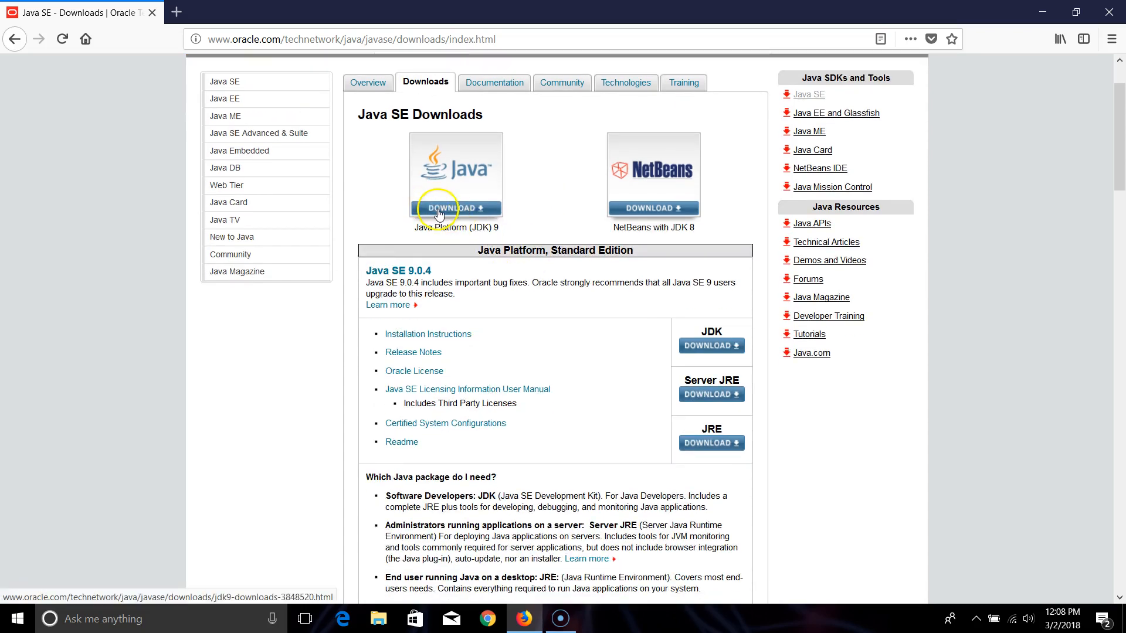
left_click(711, 346)
scroll(548, 305, "down", 2)
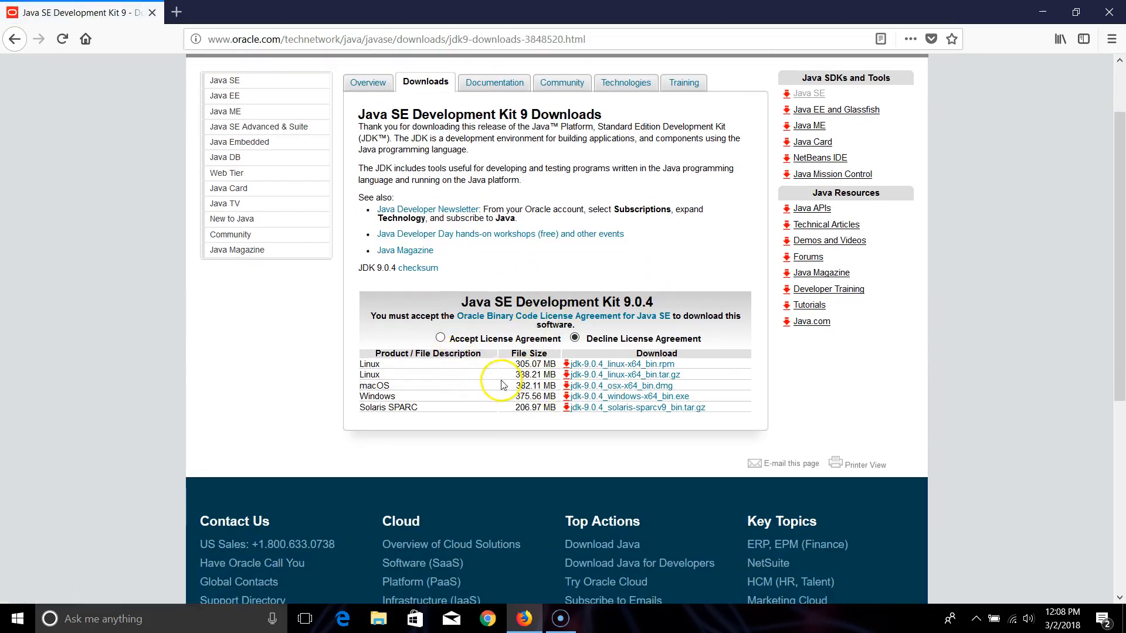
left_click(441, 337)
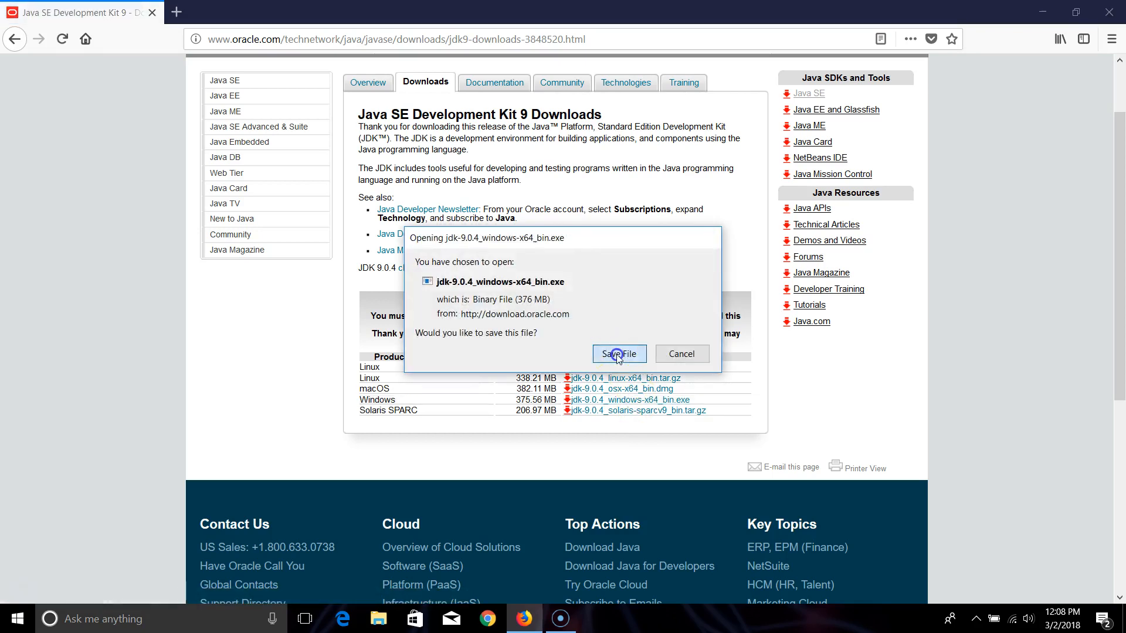
left_click(617, 355)
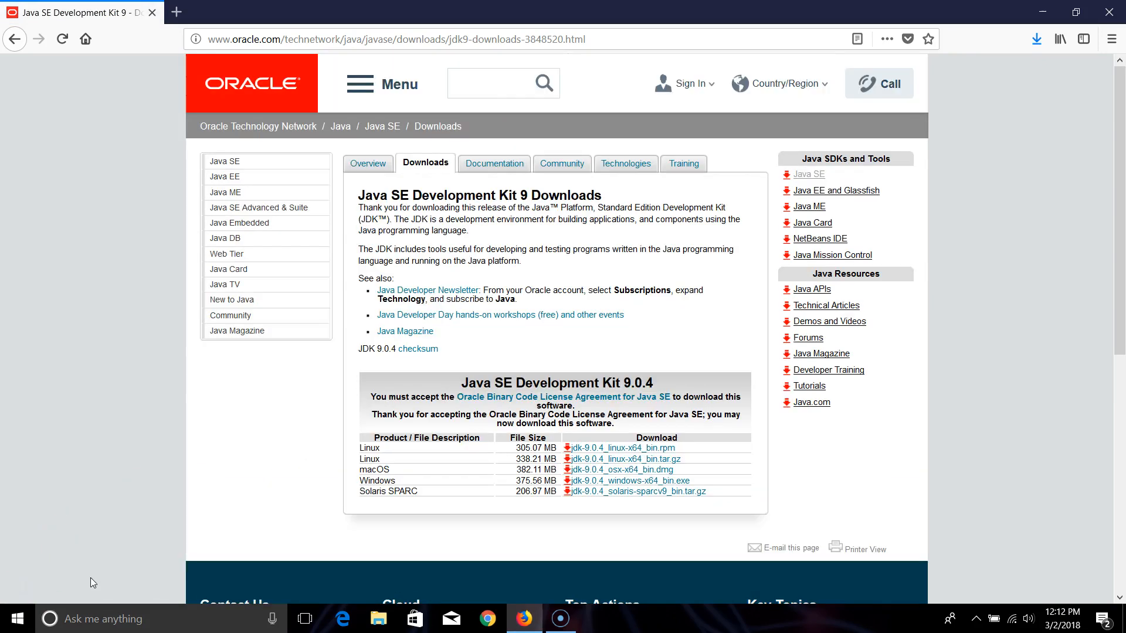
Install the JDK by running jdk-9.0.4_windows-x64_bin from the Downloads folder, then close the folder window and the installer
left_click(377, 623)
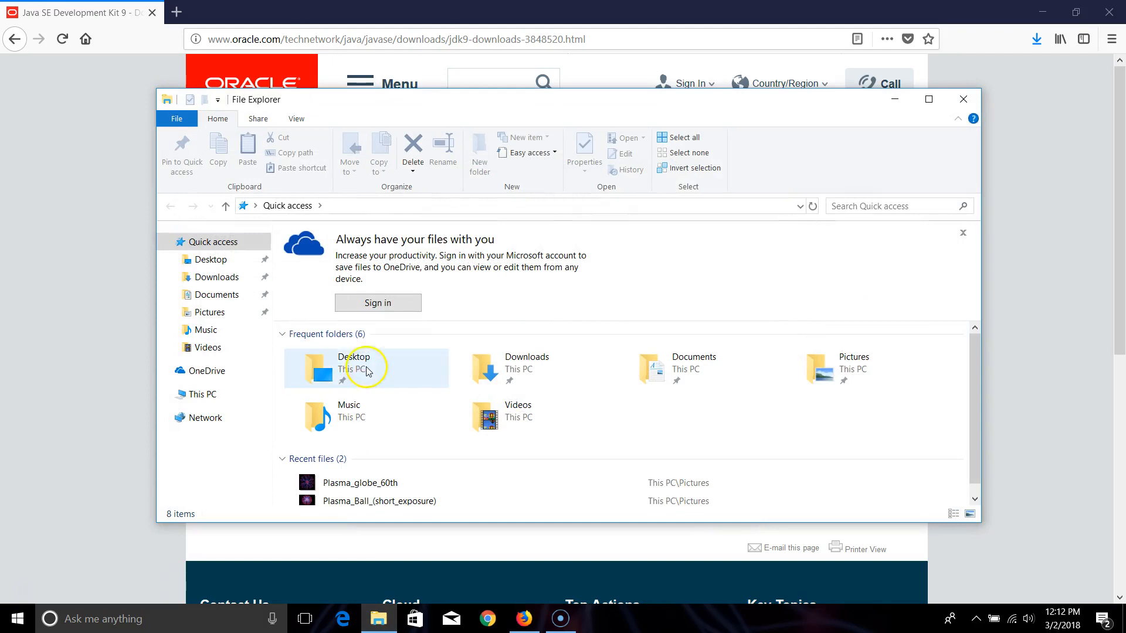
left_click(216, 278)
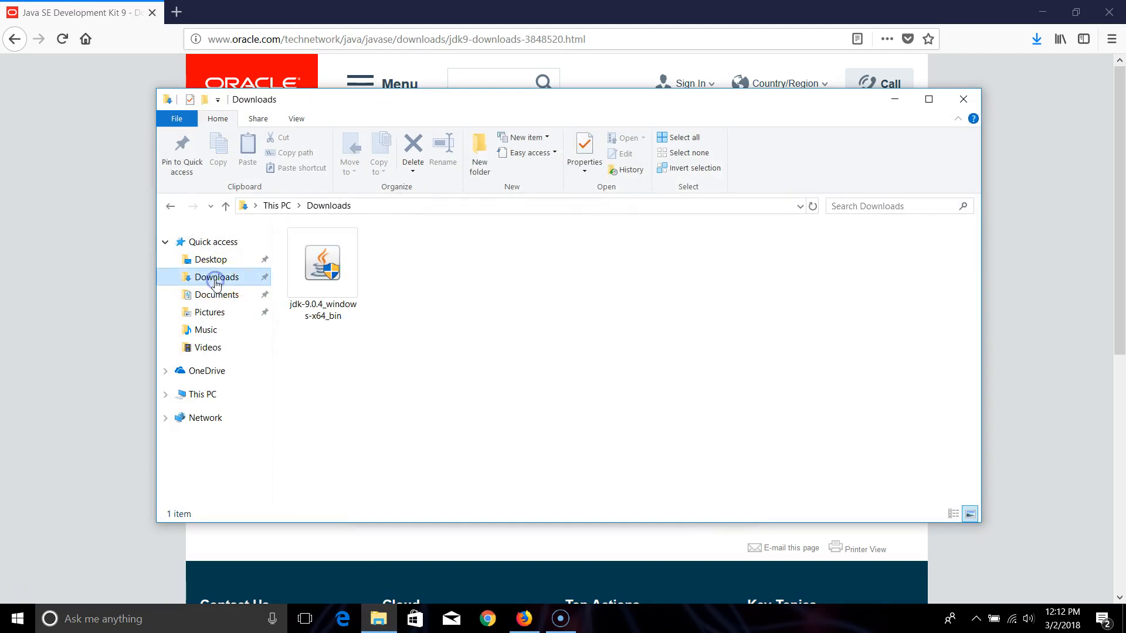
left_click(319, 275)
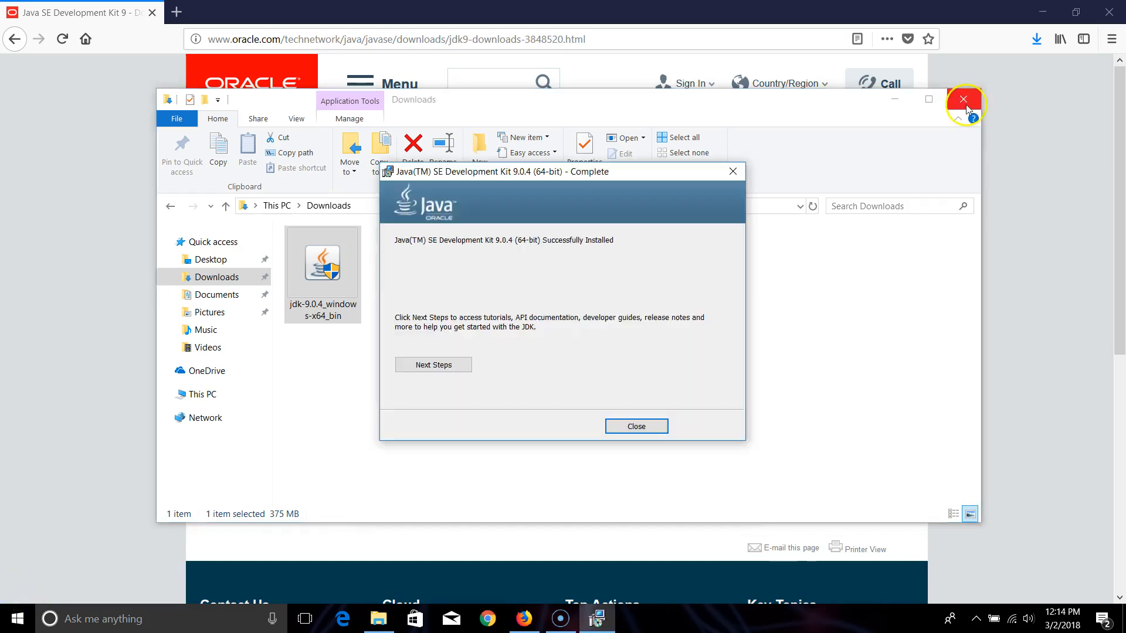
left_click(962, 98)
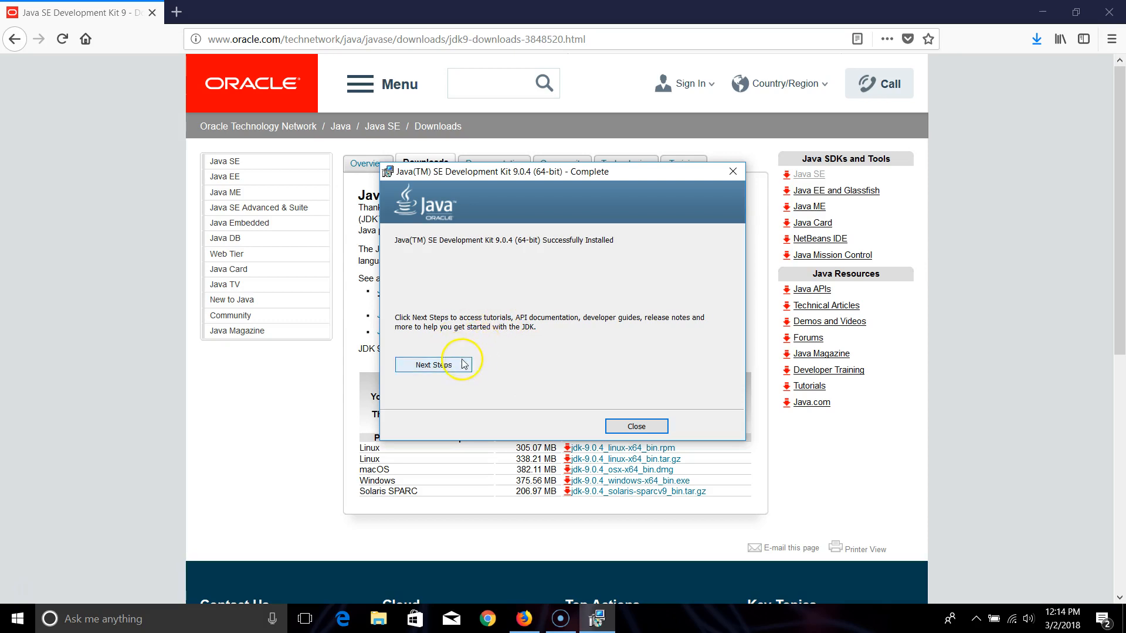
left_click(637, 427)
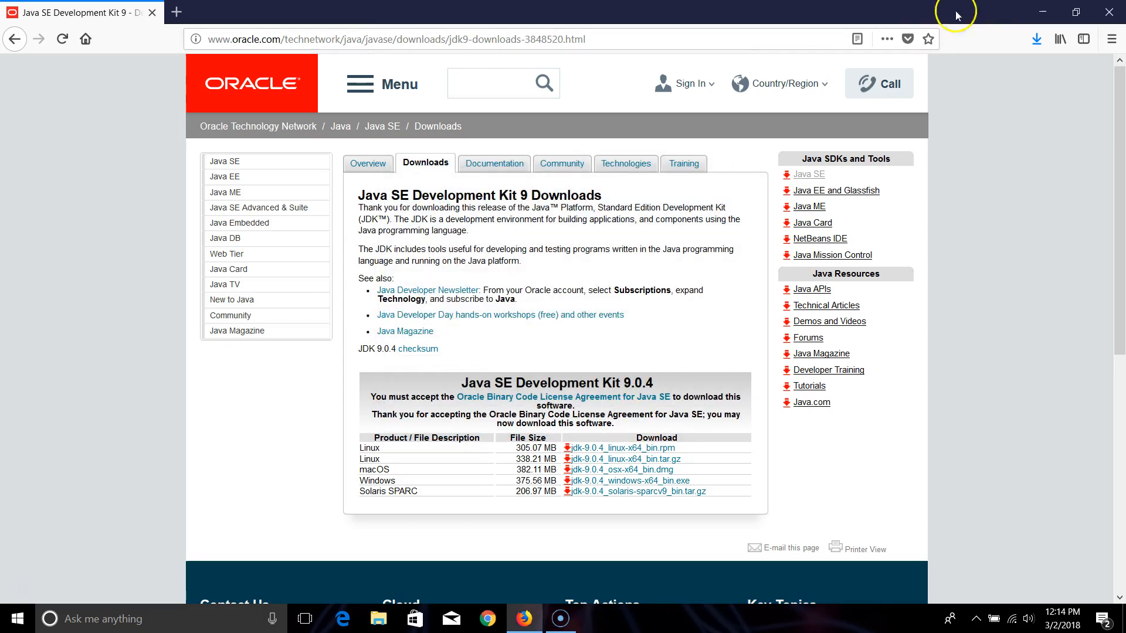
Search the web for "eclipse" and open the downloads page of the Eclipse Foundation site
left_click(268, 40)
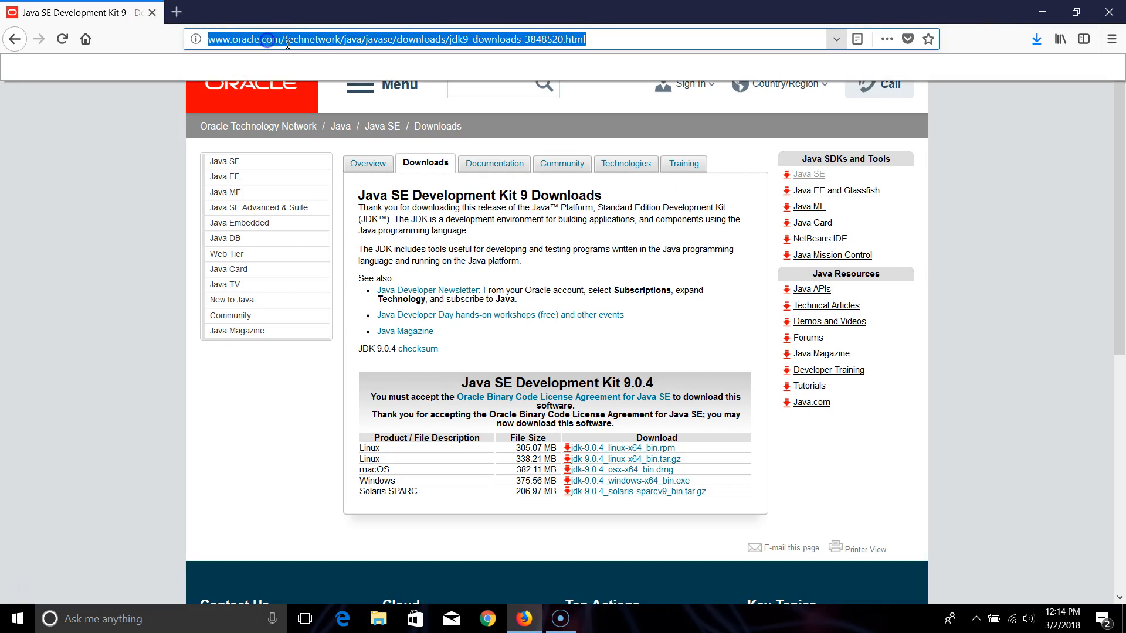
type("eclipse")
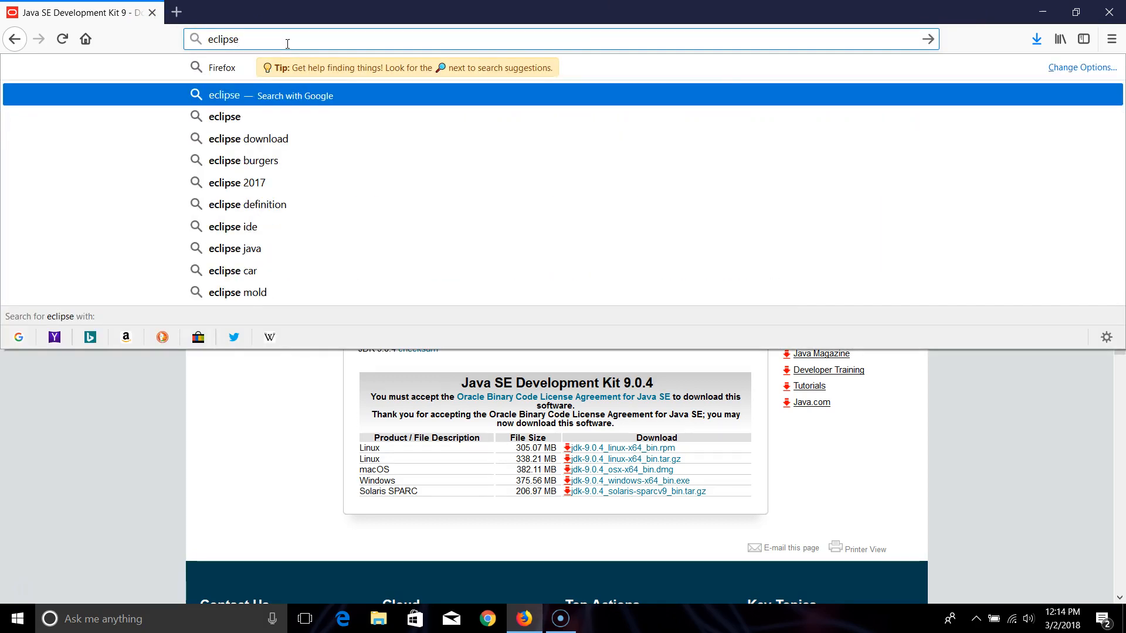
key("Return")
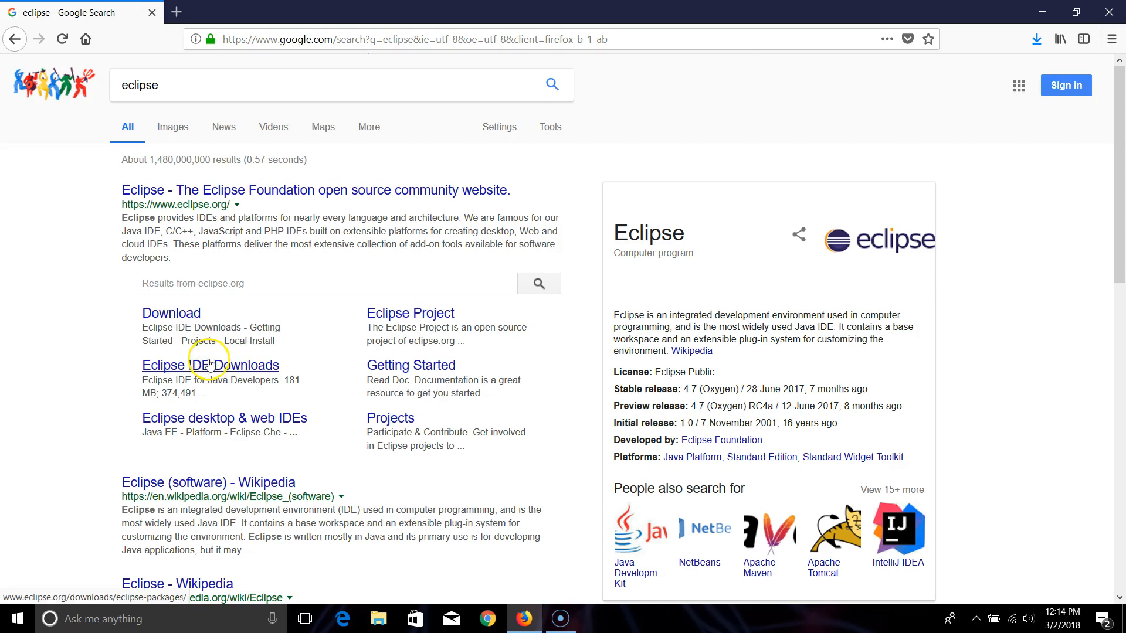
left_click(190, 190)
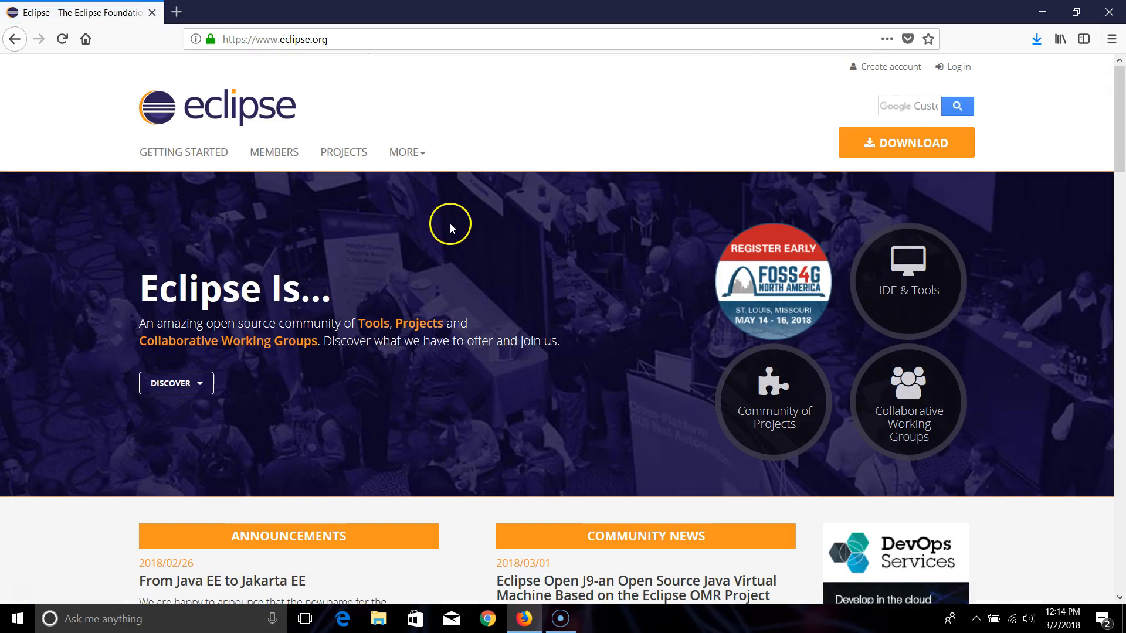
left_click(871, 145)
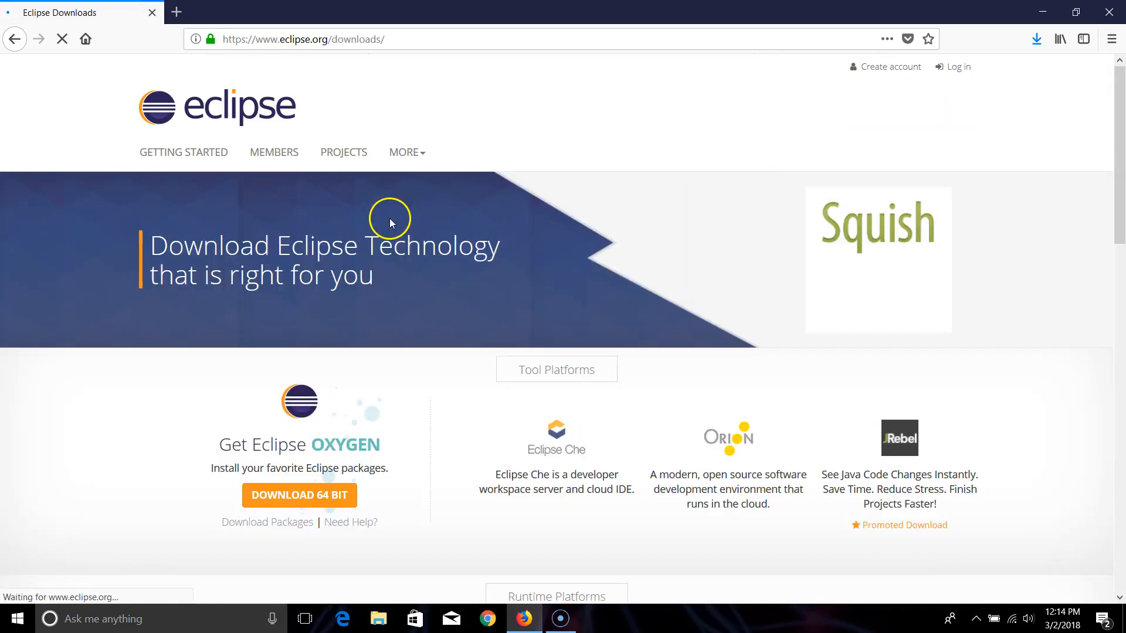
Download the 64-bit Eclipse Oxygen installer from the offered mirror and save eclipse-inst-win64.exe
scroll(411, 246, "down", 5)
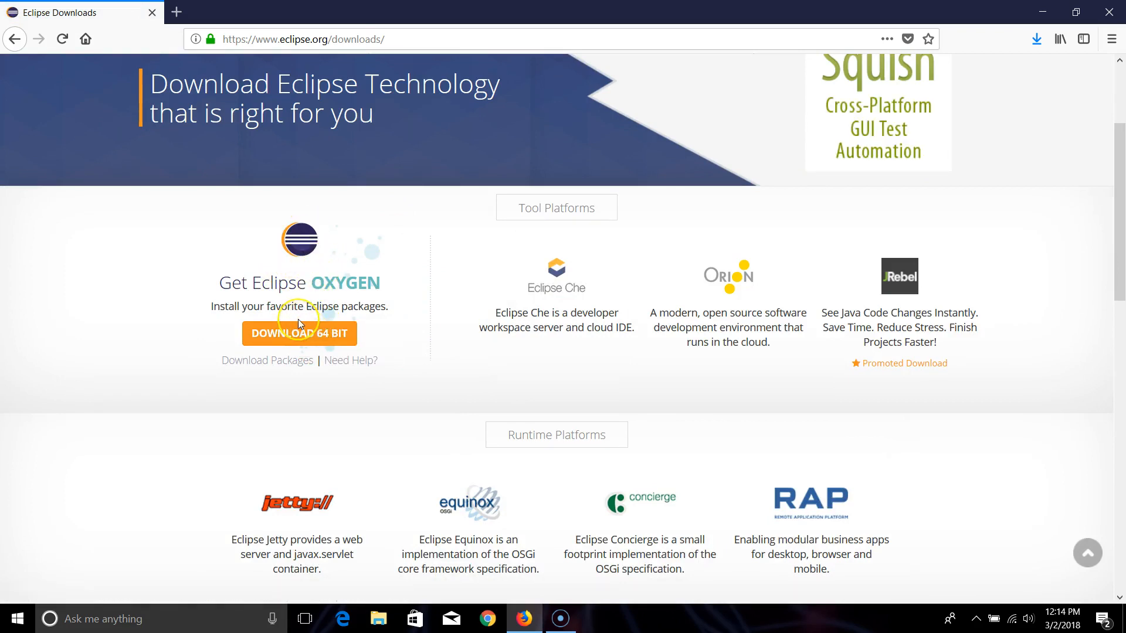
scroll(299, 322, "up", 5)
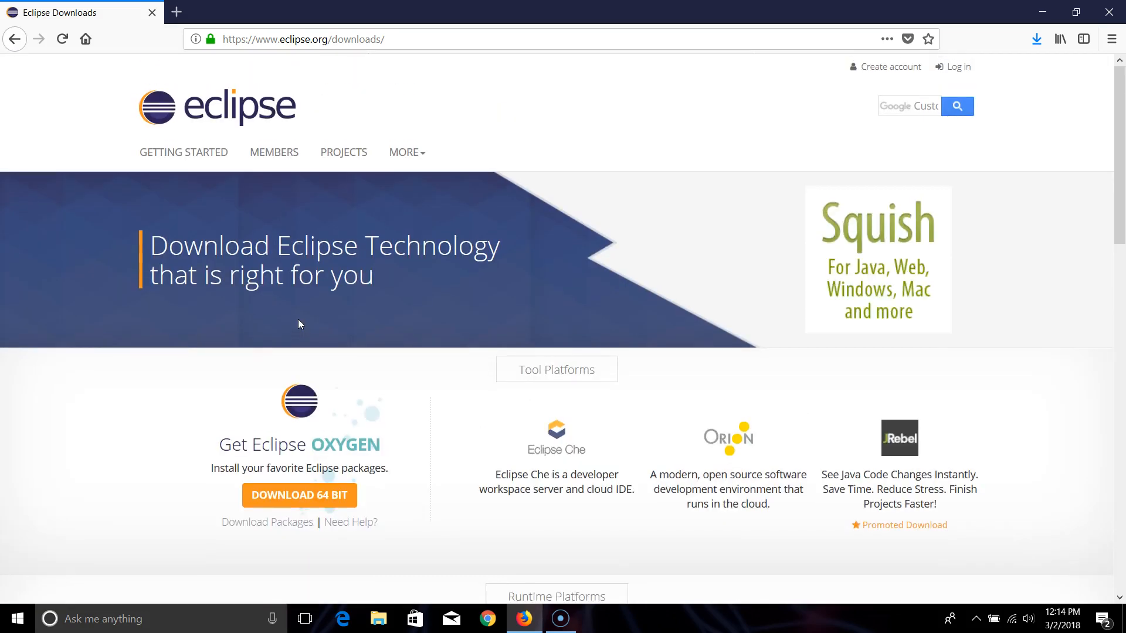
scroll(299, 323, "down", 2)
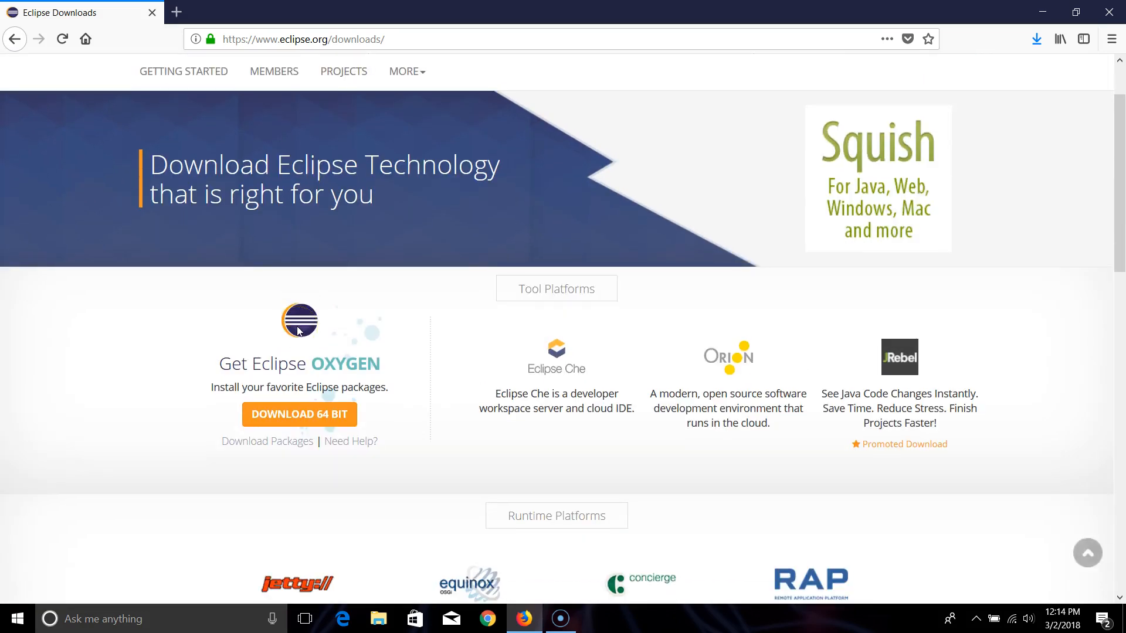
left_click(282, 417)
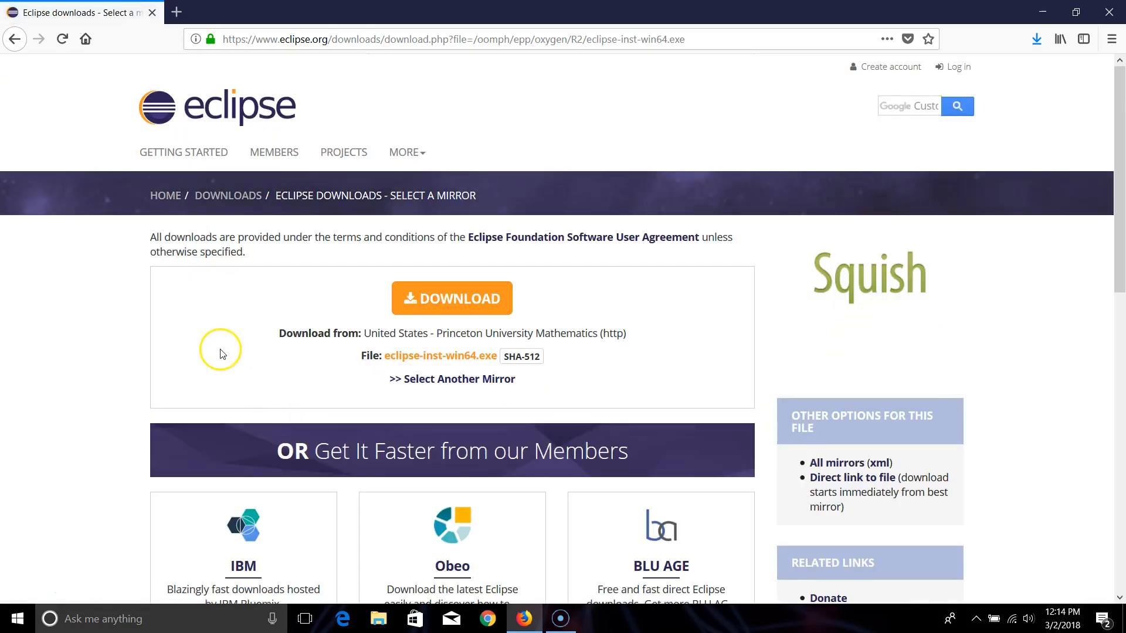
scroll(157, 340, "down", 2)
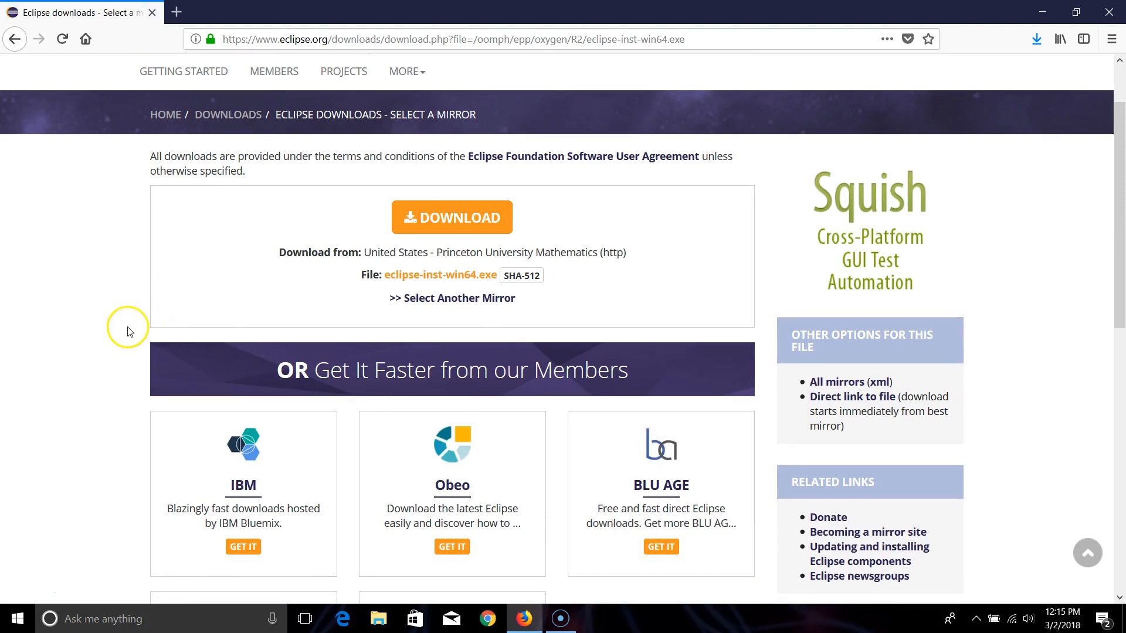
scroll(131, 334, "down", 2)
scroll(132, 338, "up", 2)
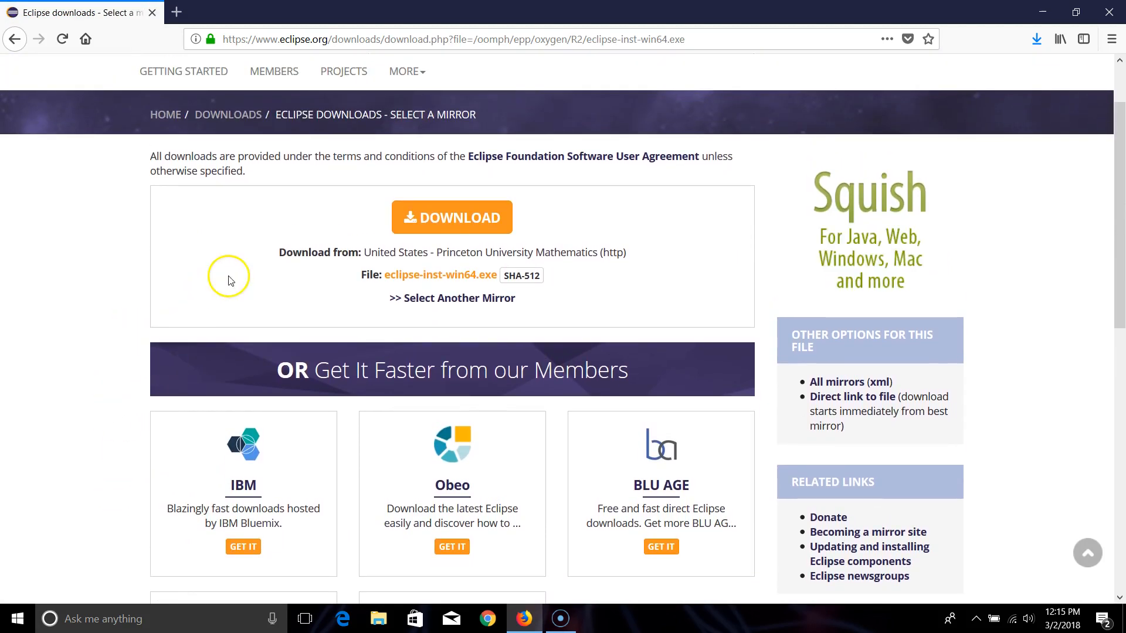
left_click(430, 222)
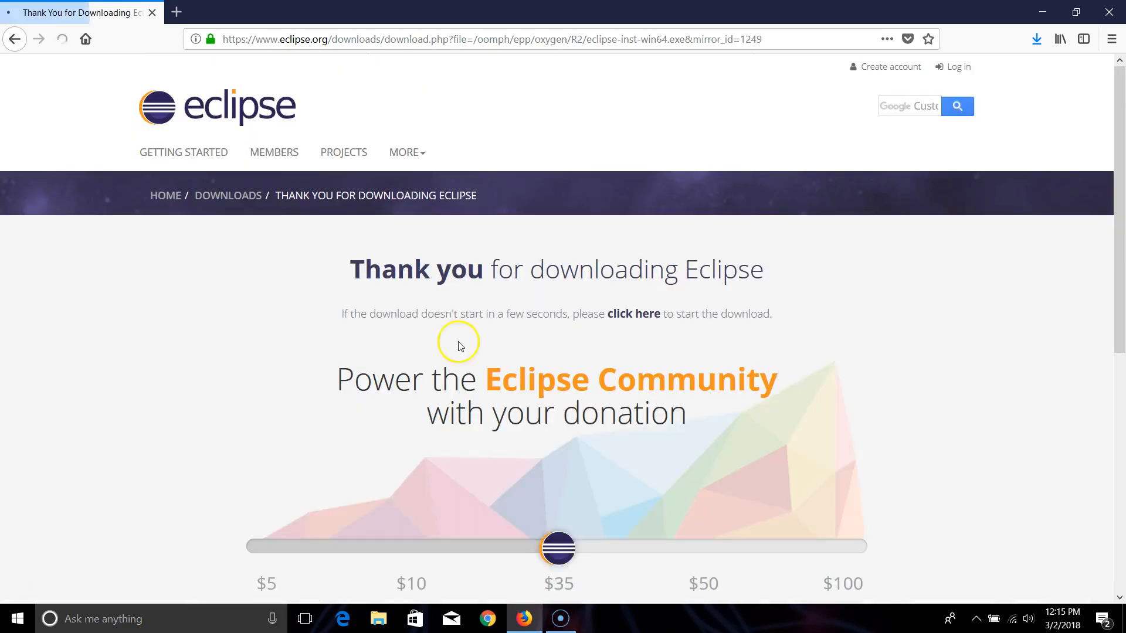
scroll(213, 402, "down", 4)
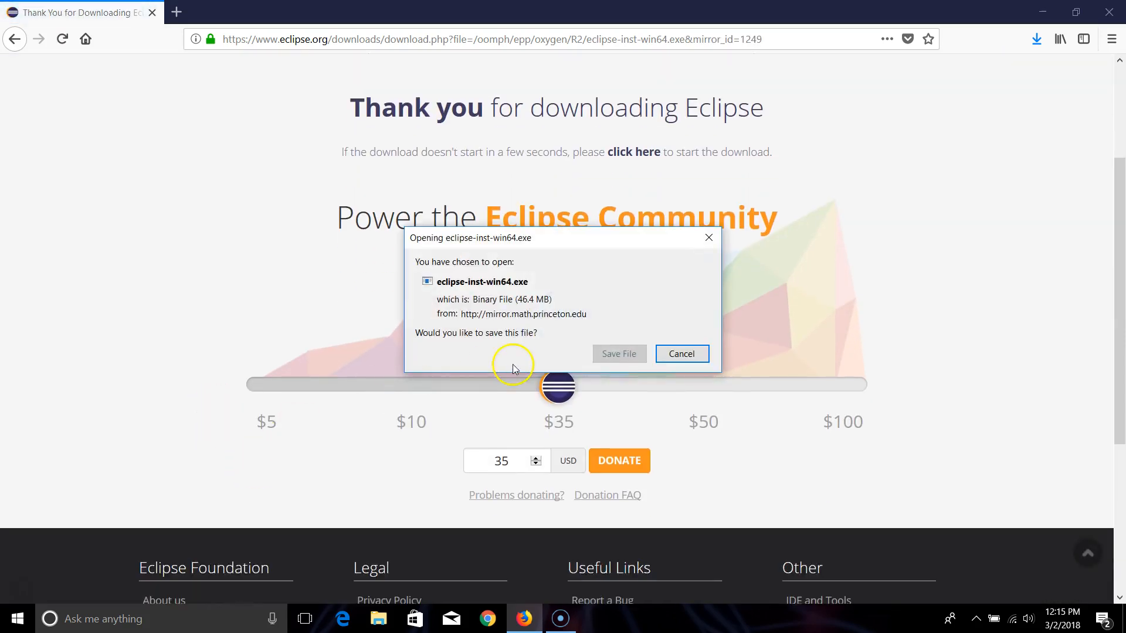
left_click(613, 354)
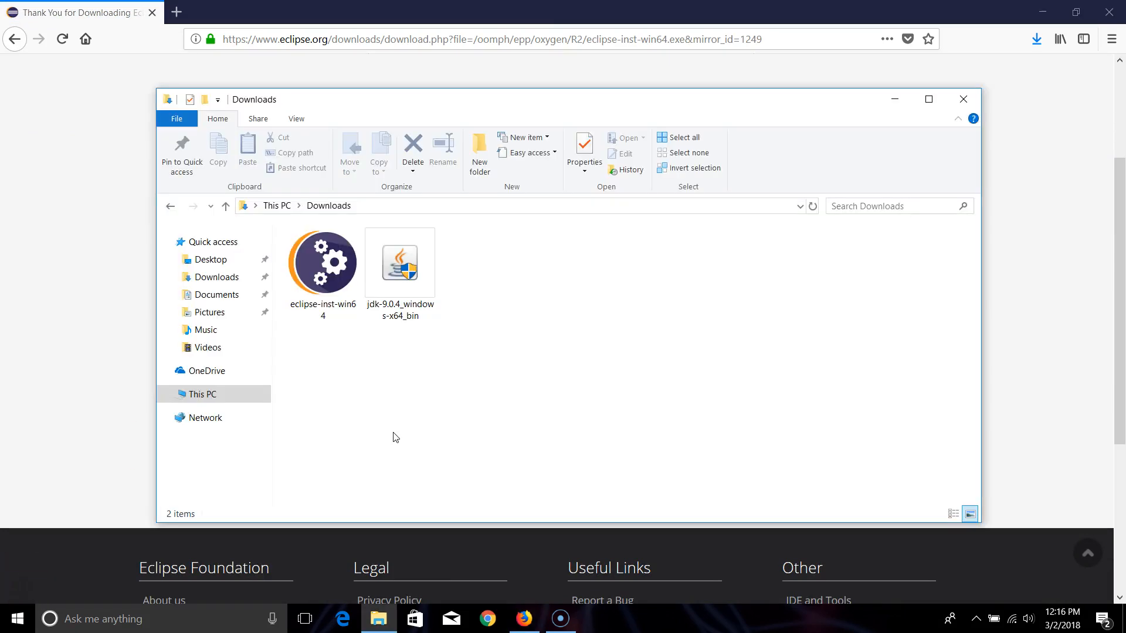
Run eclipse-inst-win64 and install Eclipse IDE for Java Developers in the proposed folder, accepting the user agreement and retrying the installation if needed
left_click(347, 271)
double_click(347, 271)
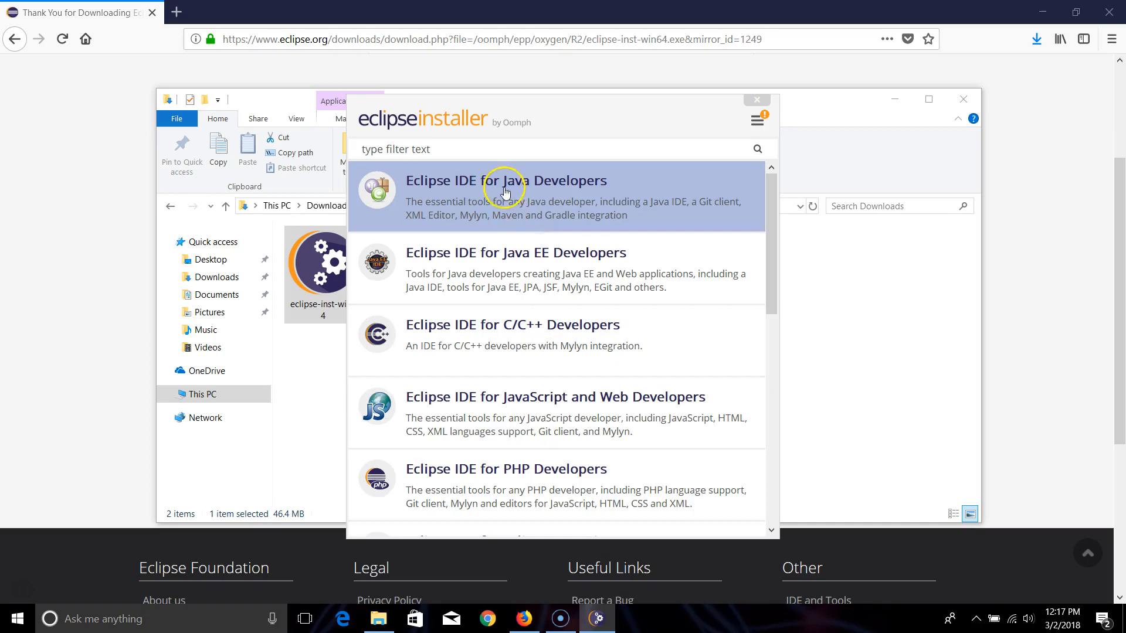
left_click(505, 193)
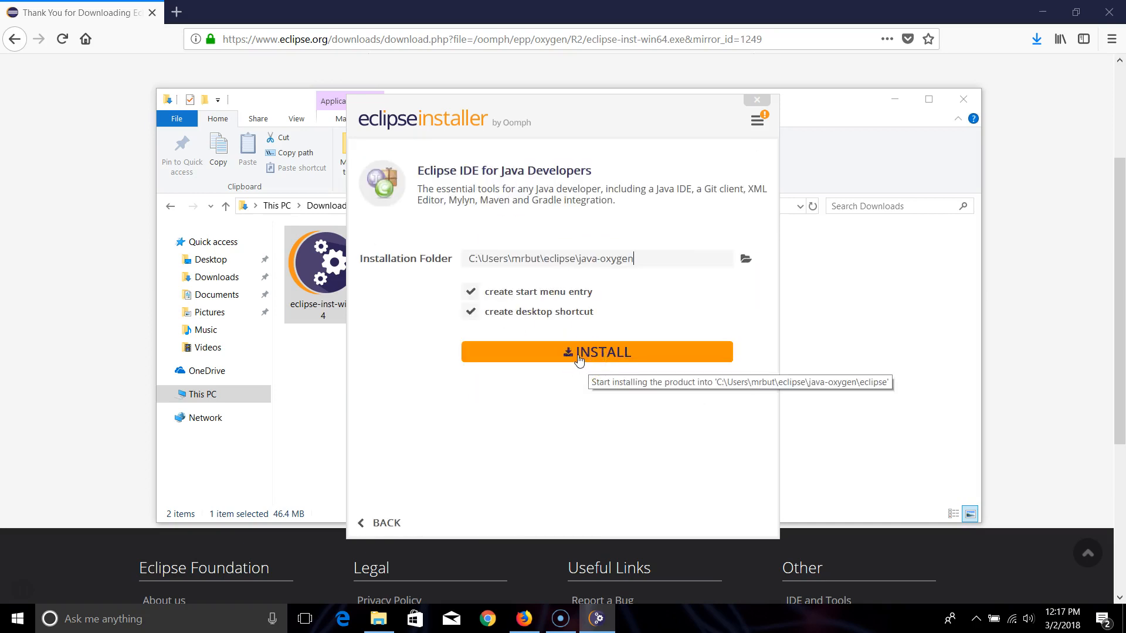
left_click(578, 358)
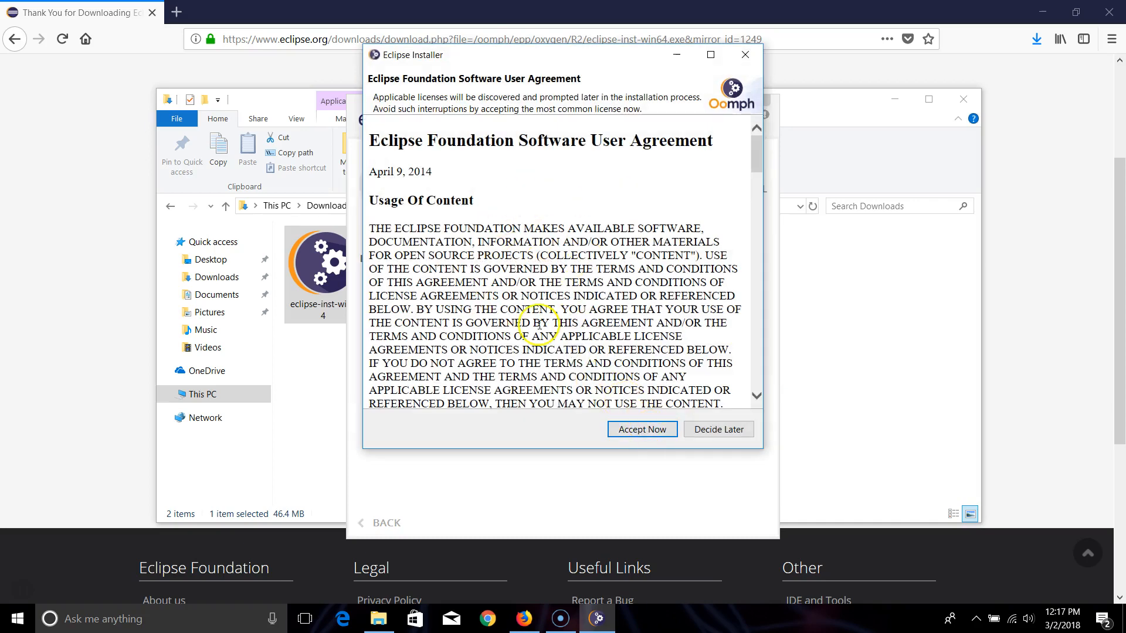
left_click(637, 436)
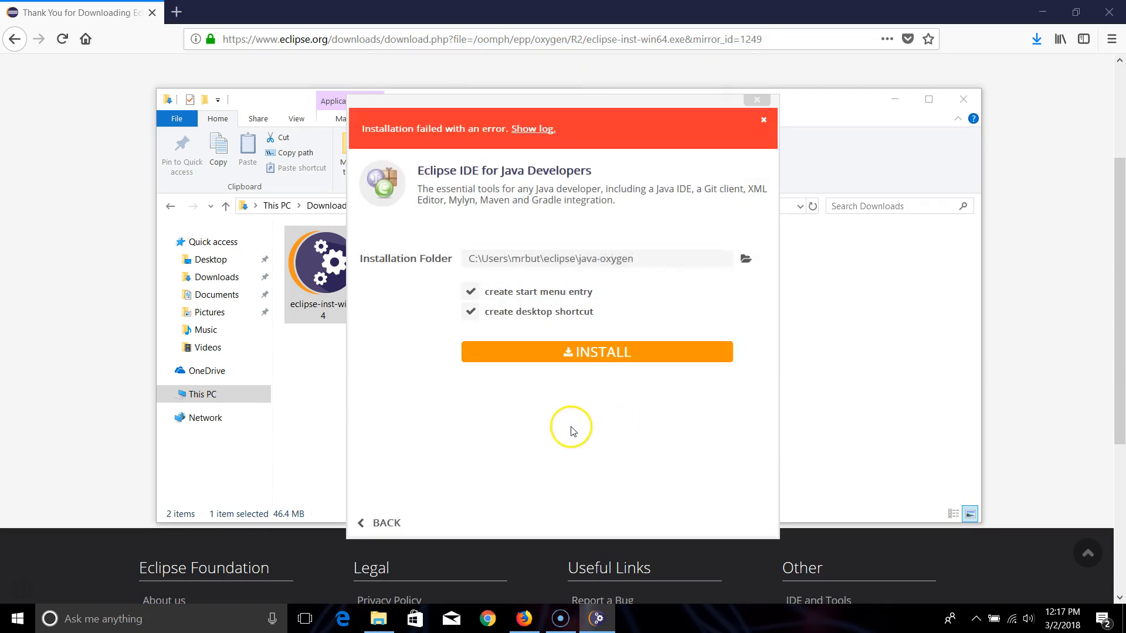
left_click(582, 354)
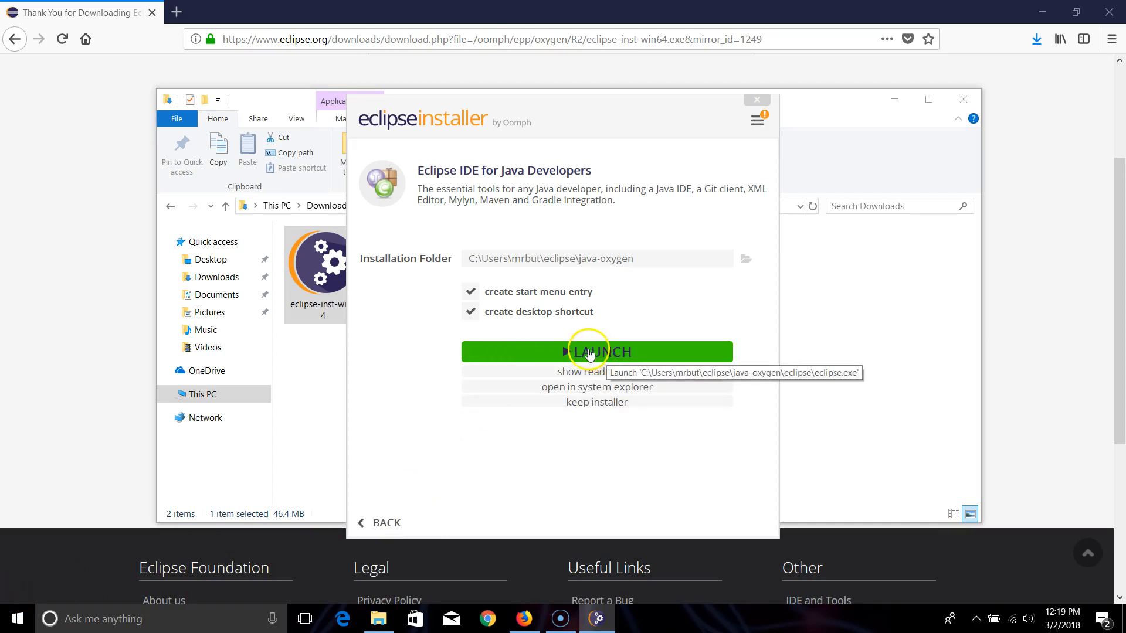
Launch the installed Eclipse with the proposed eclipse-workspace directory and maximize its window
left_click(589, 352)
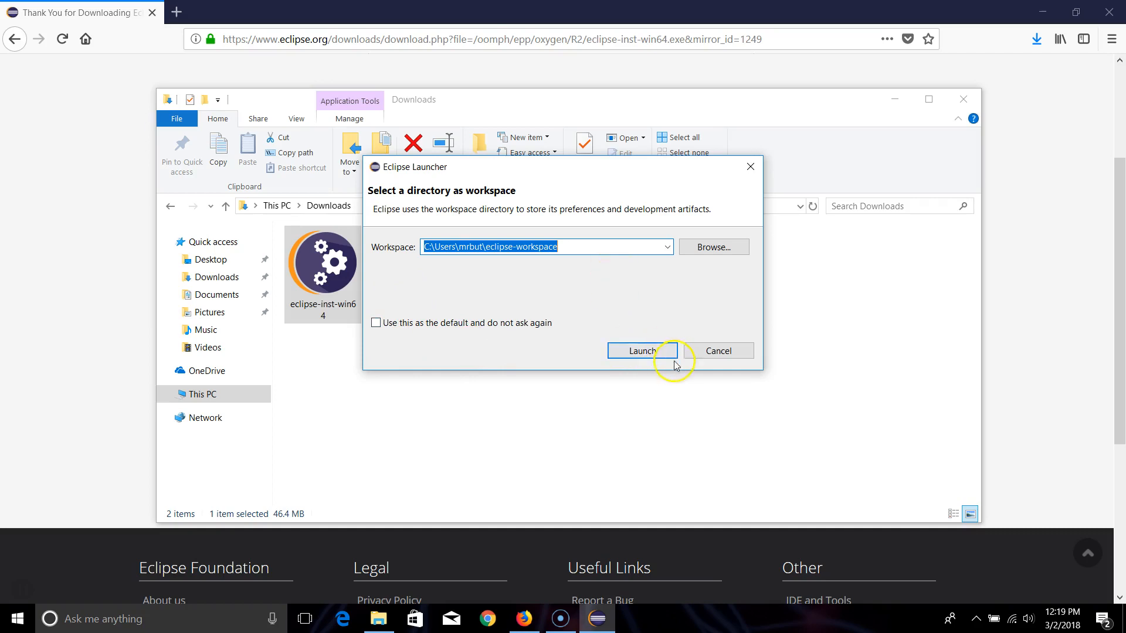
left_click(643, 352)
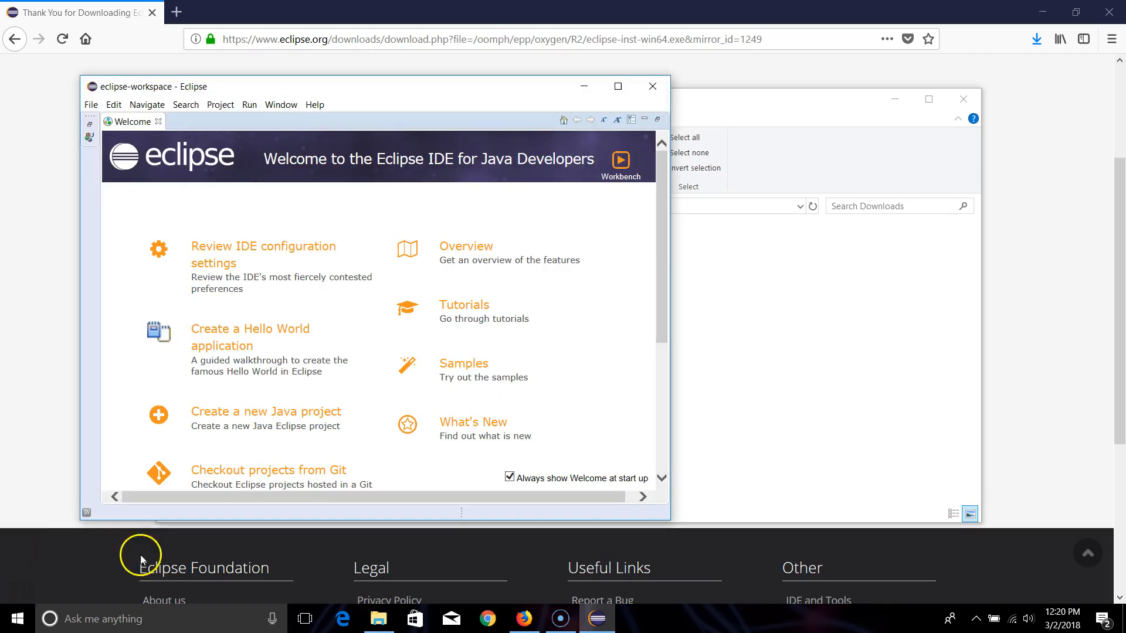
left_click(618, 86)
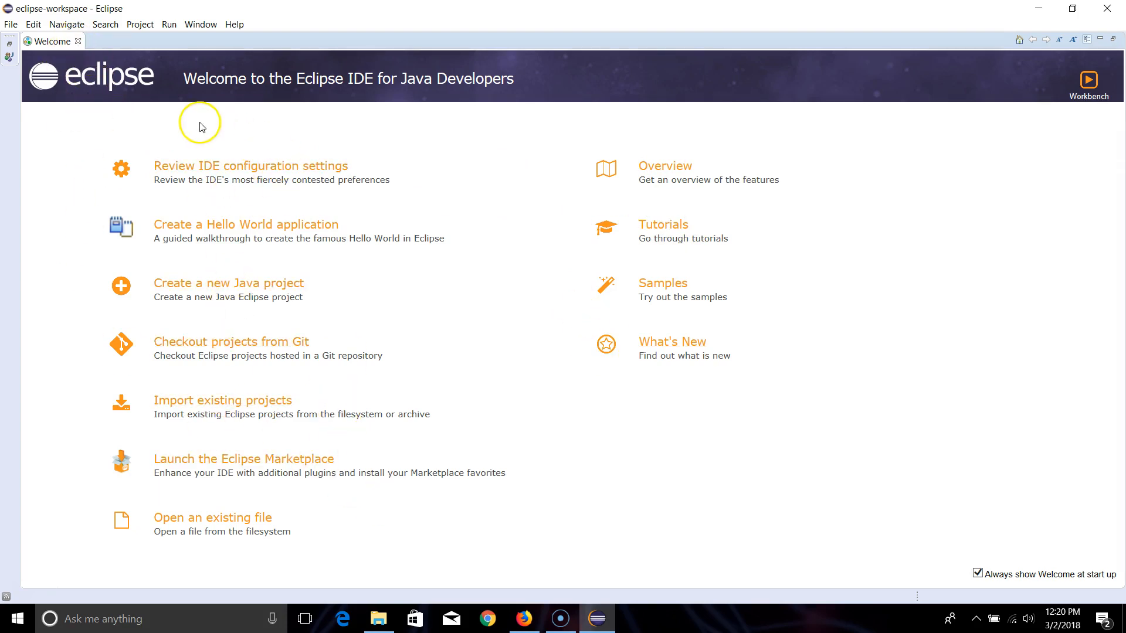
Close the Welcome page and narrow the Package Explorer to widen the editor area
left_click(78, 42)
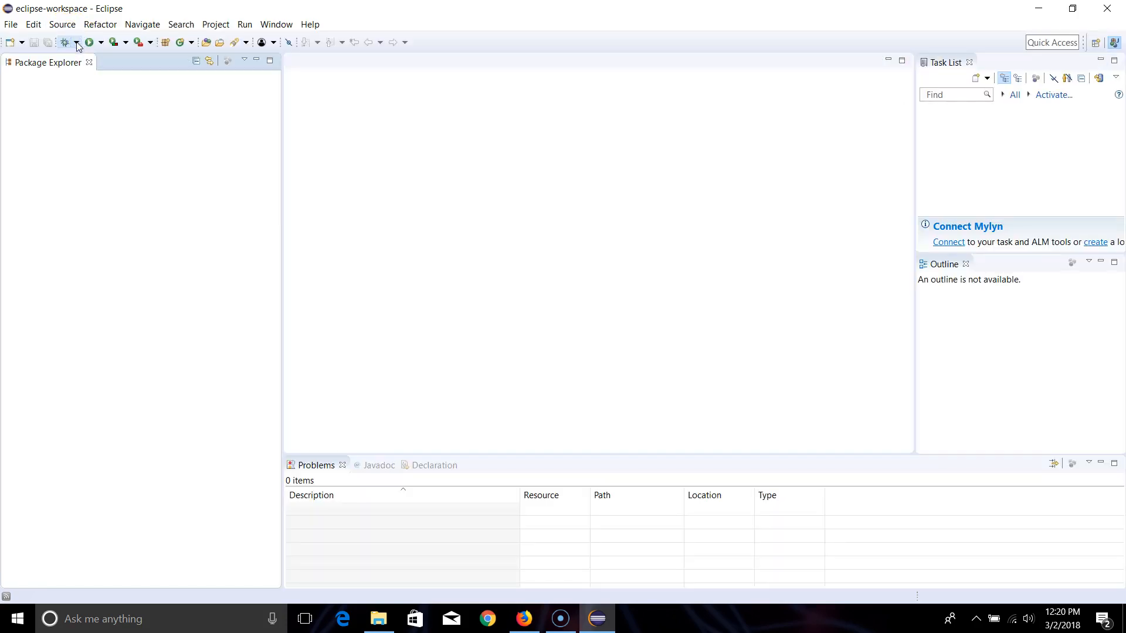
left_click_drag(282, 153, 223, 153)
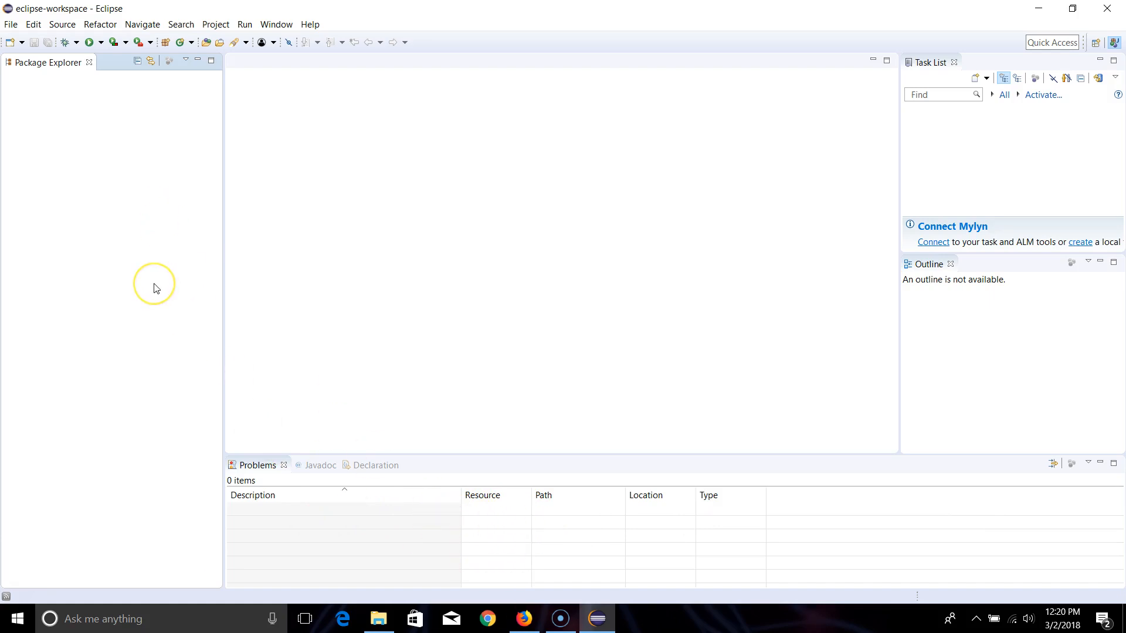
left_click(119, 314)
left_click(116, 198)
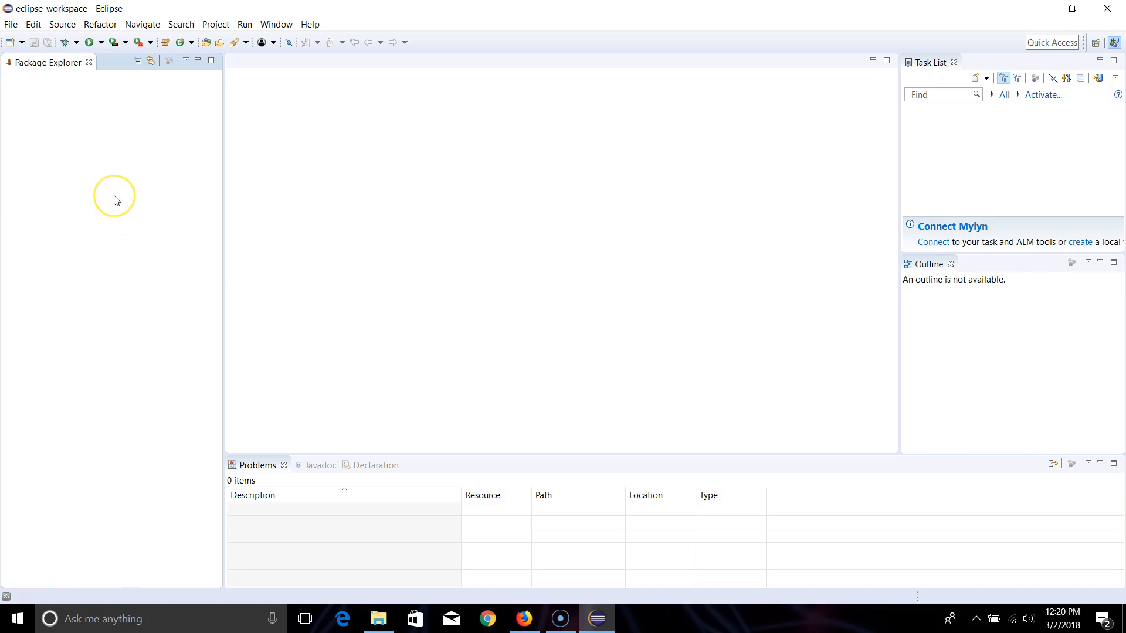